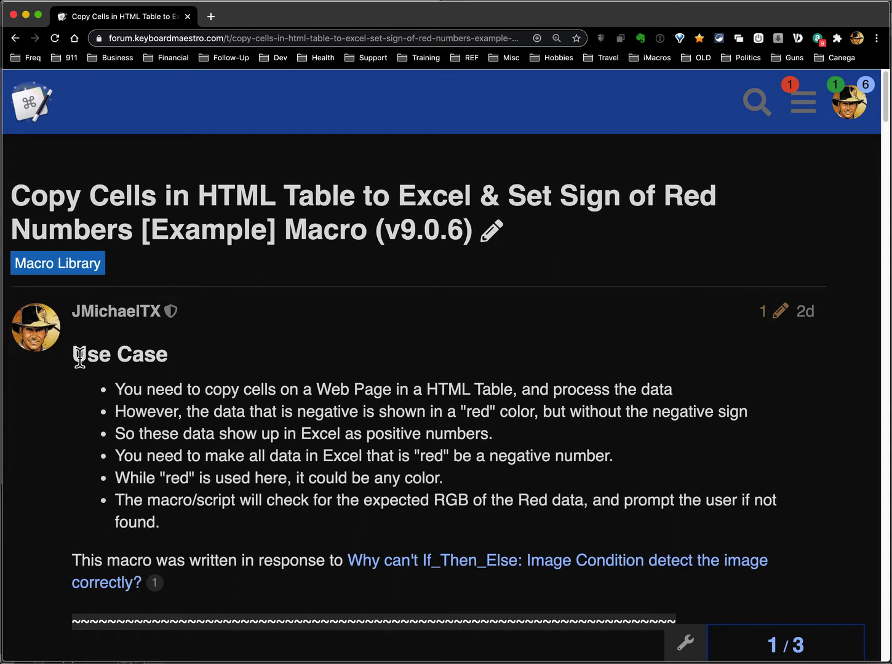
Read through the Use Case section of the forum post, highlighting its bullet points from copying cells to the RGB color check
{"action": "left_click_drag", "start_coordinate": [73, 354], "coordinate": [218, 360]}
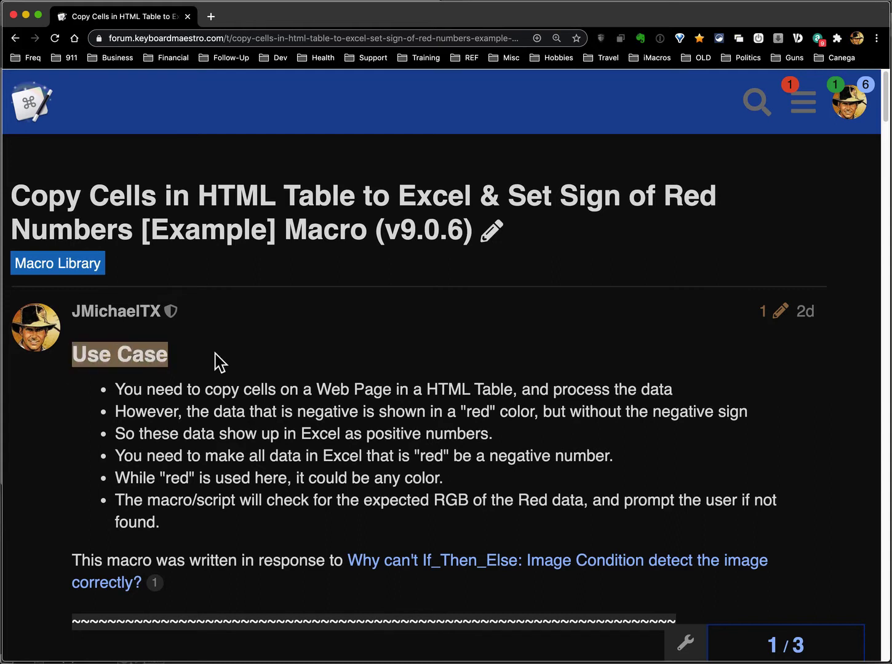
{"action": "left_click", "coordinate": [113, 390]}
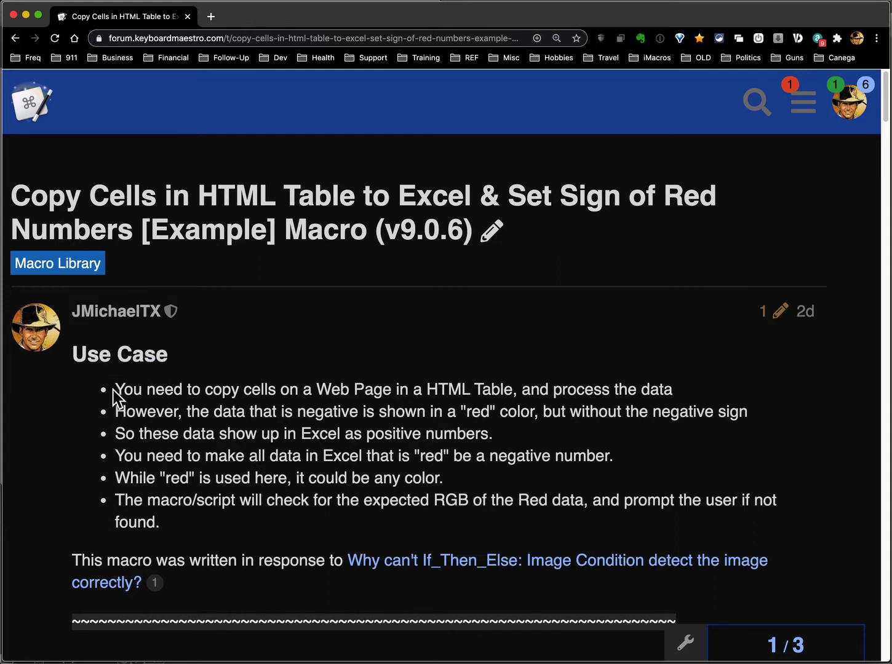
{"action": "left_click_drag", "start_coordinate": [112, 390], "coordinate": [705, 391]}
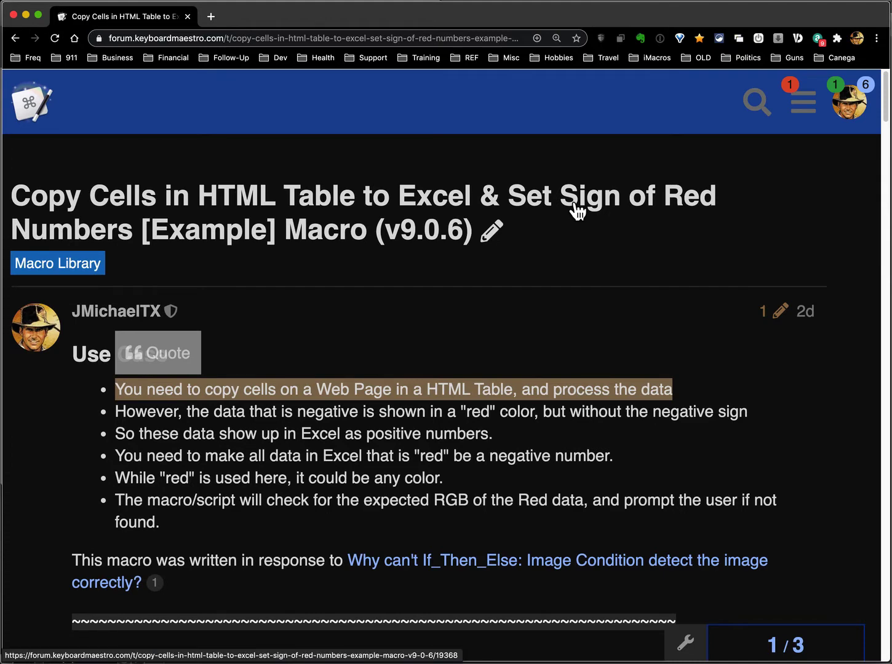
{"action": "left_click", "coordinate": [73, 411]}
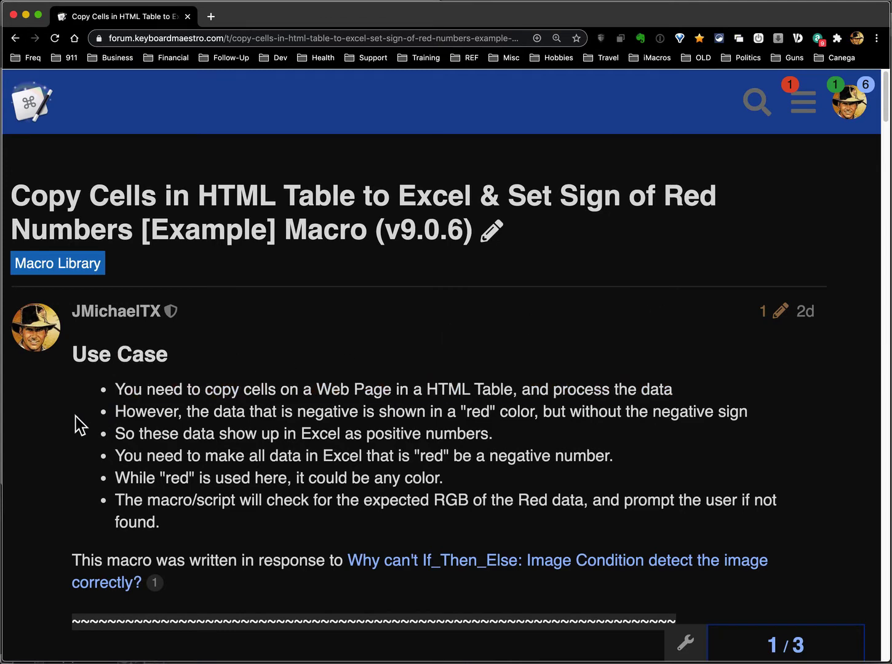
{"action": "left_click_drag", "start_coordinate": [117, 413], "coordinate": [745, 421]}
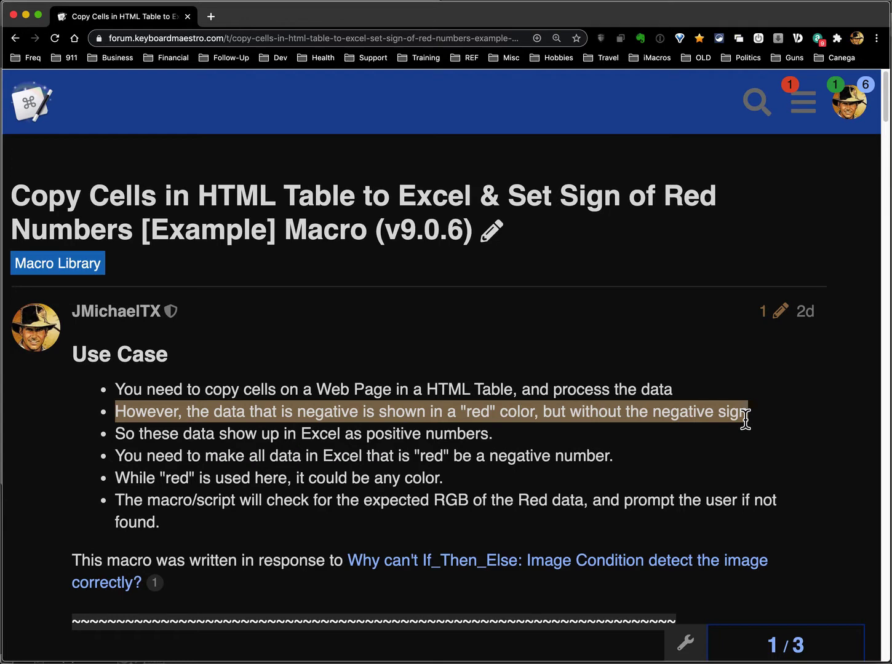
{"action": "left_click_drag", "start_coordinate": [745, 421], "coordinate": [729, 448]}
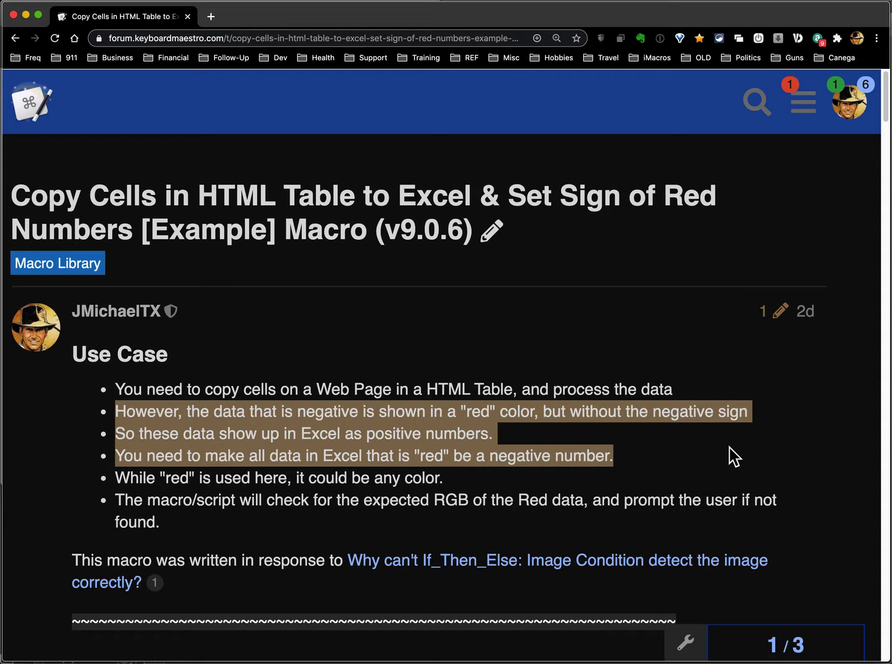
{"action": "left_click_drag", "start_coordinate": [728, 448], "coordinate": [560, 473]}
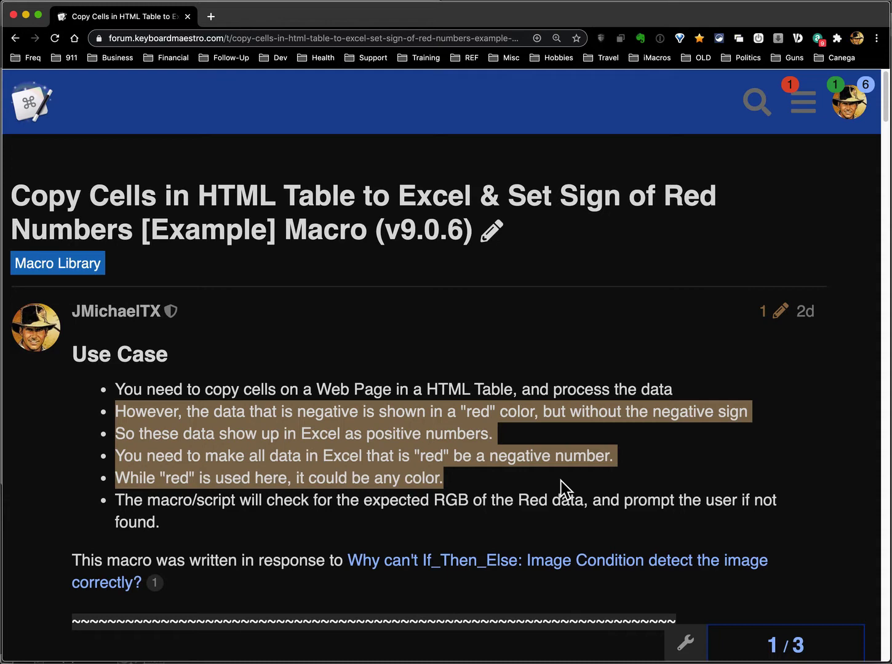
{"action": "left_click_drag", "start_coordinate": [569, 481], "coordinate": [656, 497]}
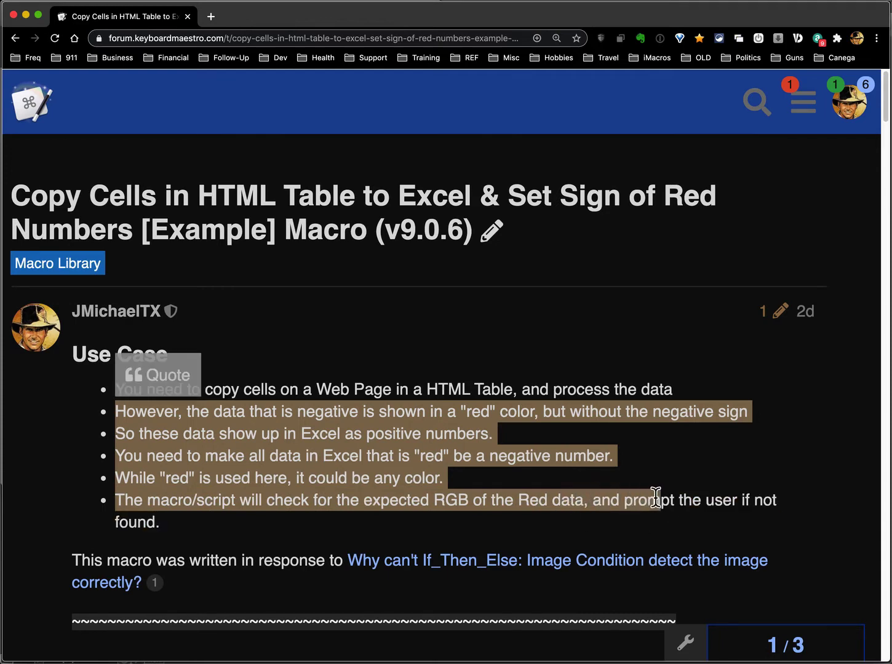
Switch to the notes in Demo Copy Cells from Web to Excel.rtf and review the macro's usage instructions line by line
{"action": "key", "text": "super+Tab"}
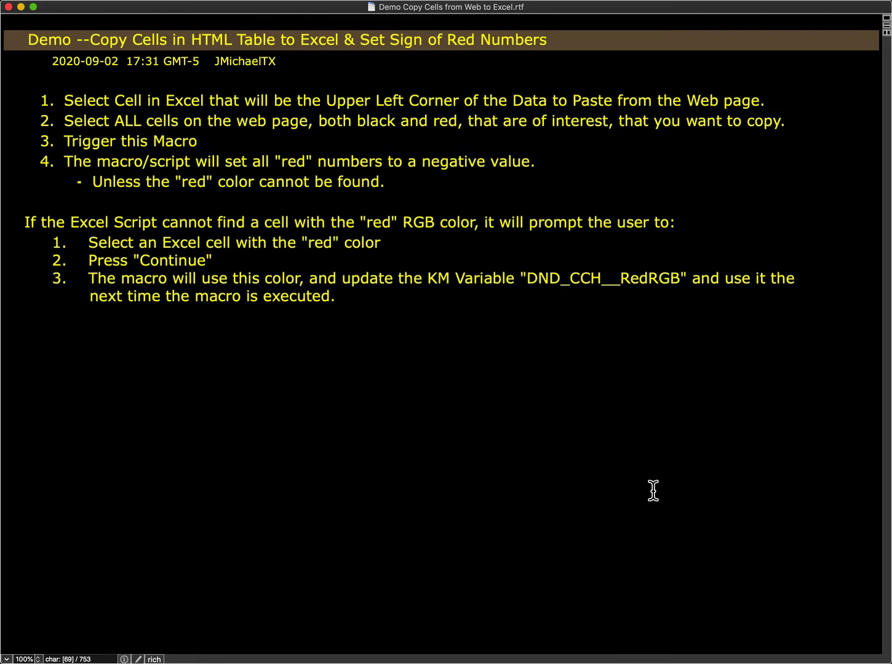
{"action": "key", "text": "Down"}
{"action": "key", "text": "Down"}
{"action": "key", "text": "Down"}
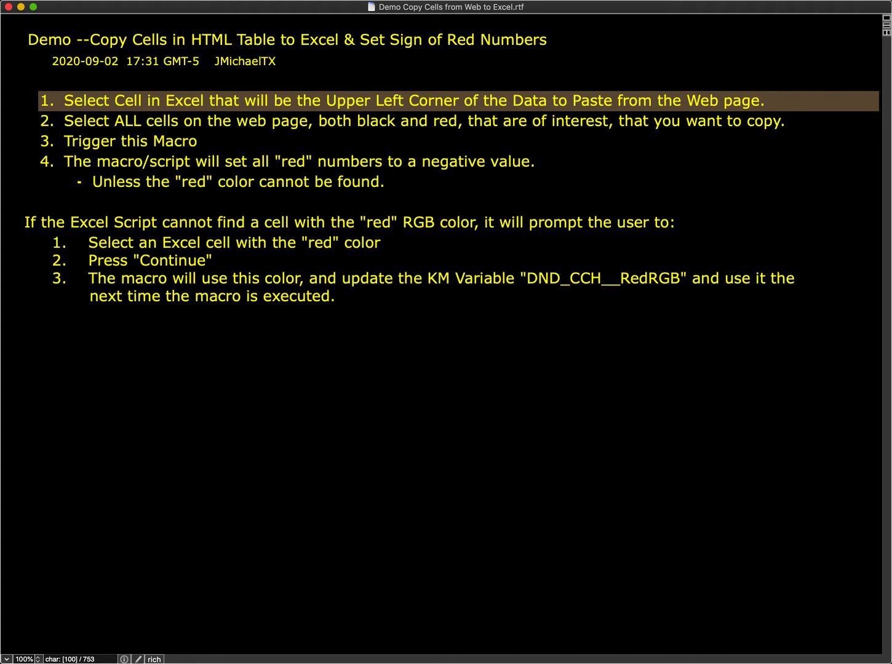
{"action": "key", "text": "Down"}
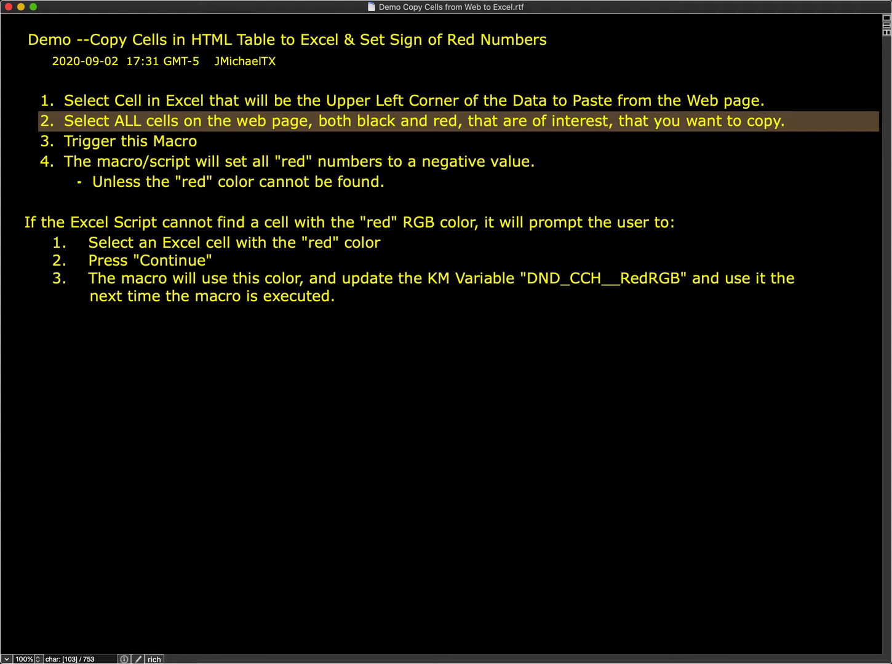
{"action": "key", "text": "Down"}
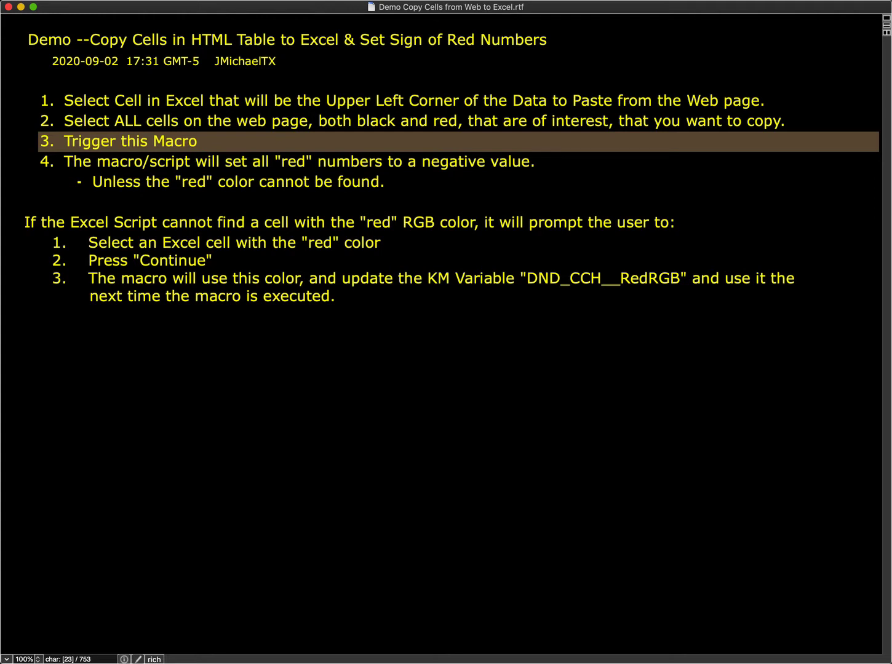
{"action": "key", "text": "Down"}
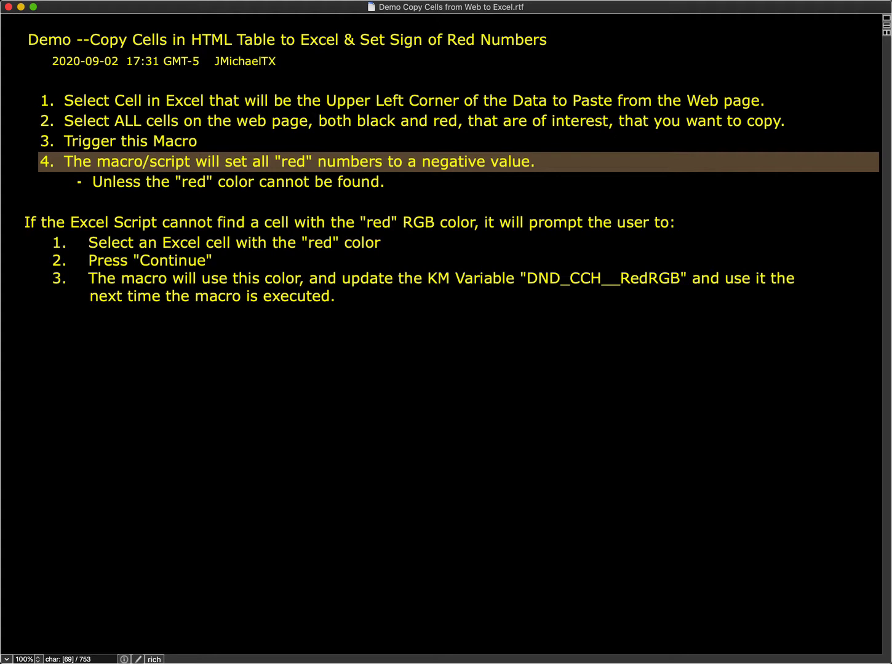
{"action": "key", "text": "Down"}
{"action": "key", "text": "Down"}
{"action": "key", "text": "Down"}
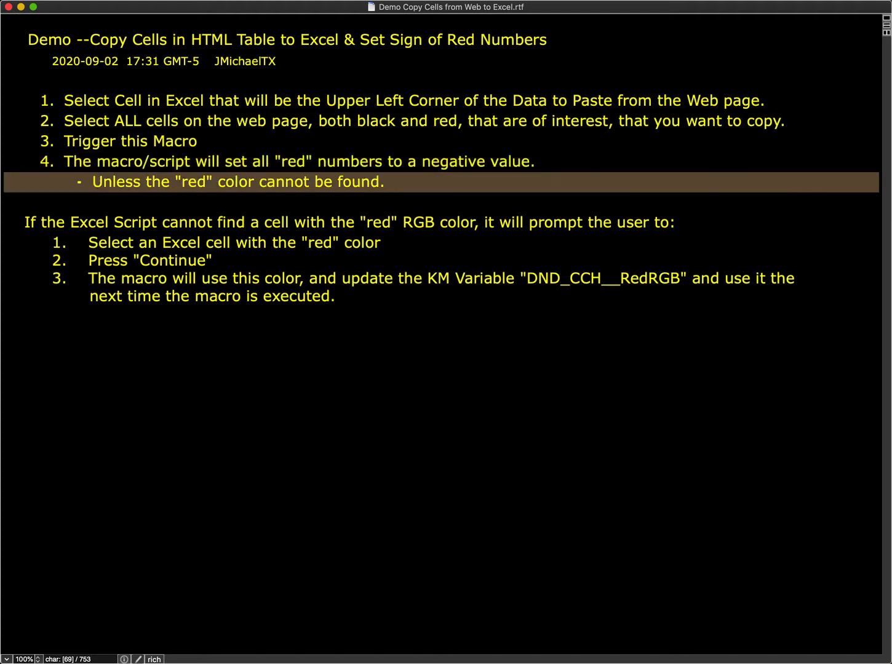
{"action": "key", "text": "super+Right"}
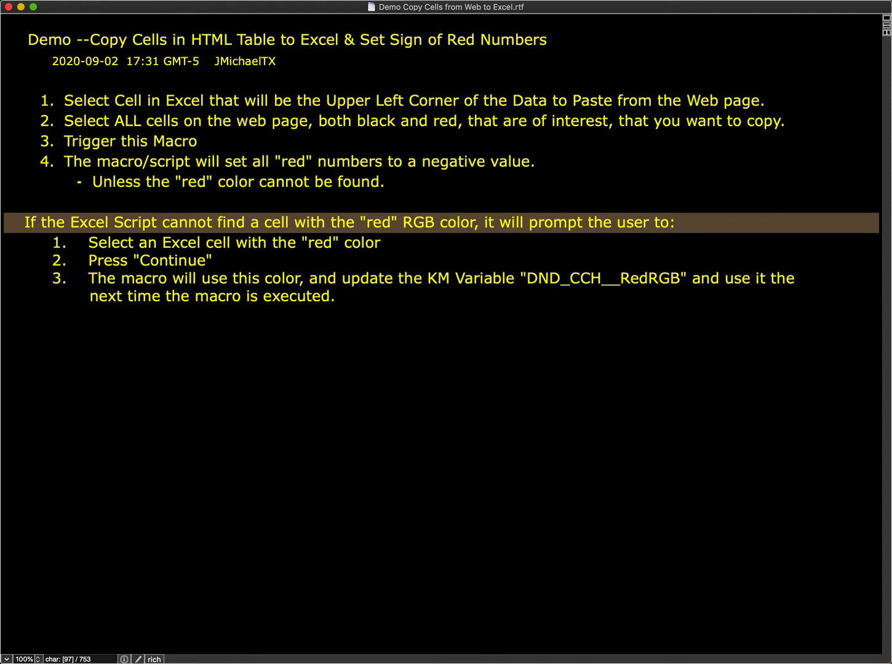
{"action": "key", "text": "Down"}
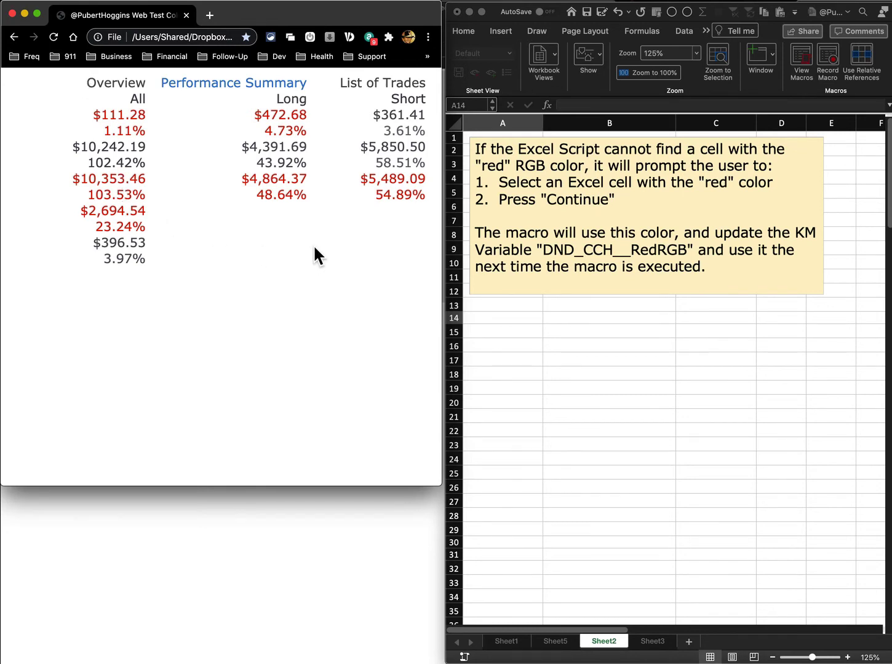
Set cell A14 on Sheet2 as the paste target, select the whole web table and run the macro that copies its cells to Excel
{"action": "left_click", "coordinate": [493, 315]}
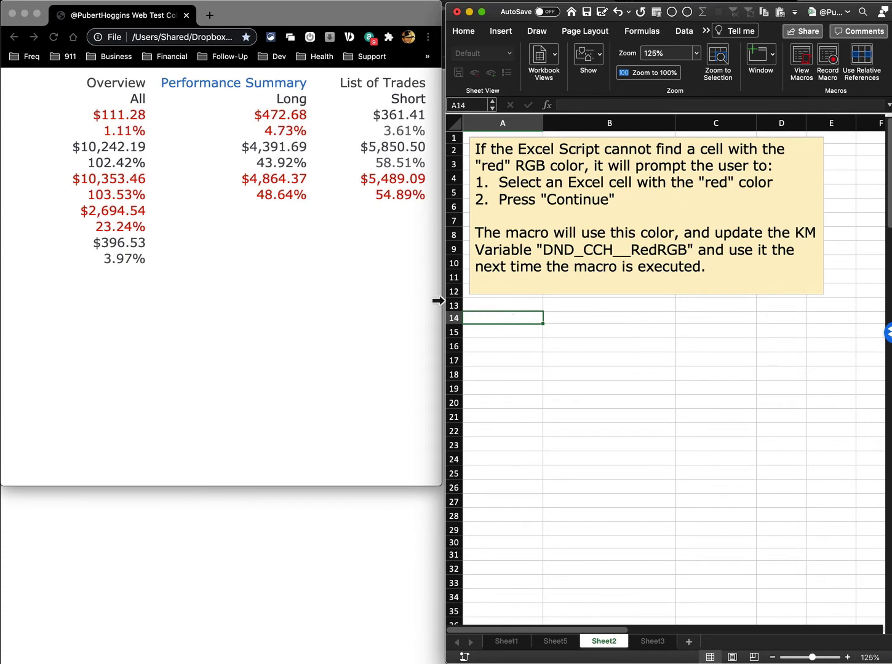
{"action": "left_click", "coordinate": [229, 268]}
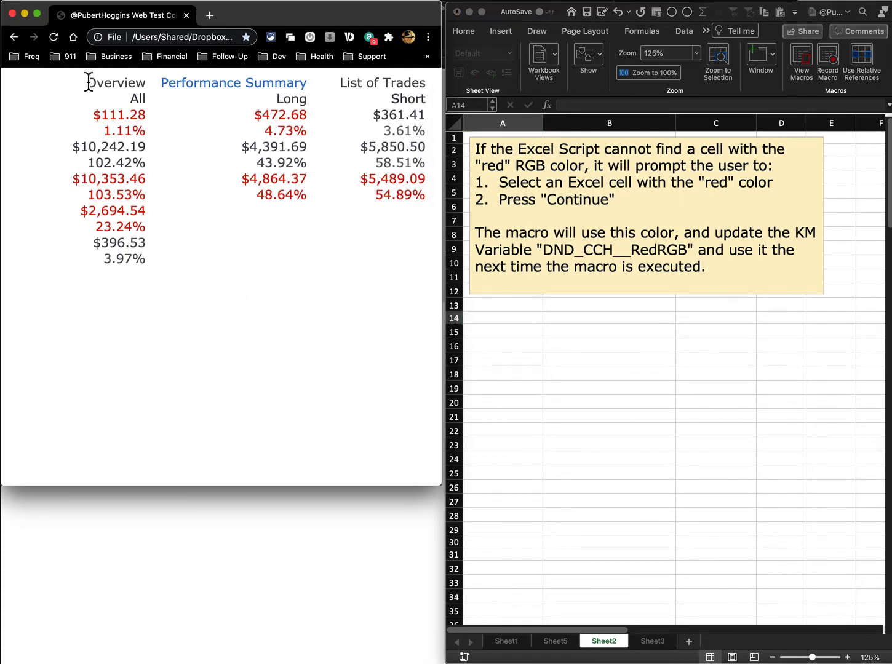
{"action": "left_click_drag", "start_coordinate": [88, 80], "coordinate": [160, 256]}
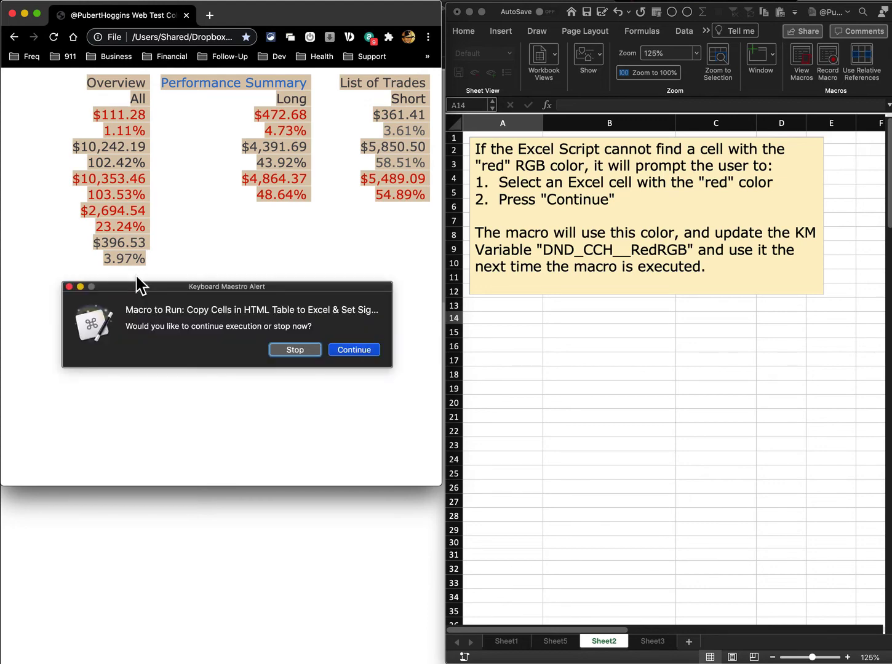
{"action": "left_click", "coordinate": [355, 351]}
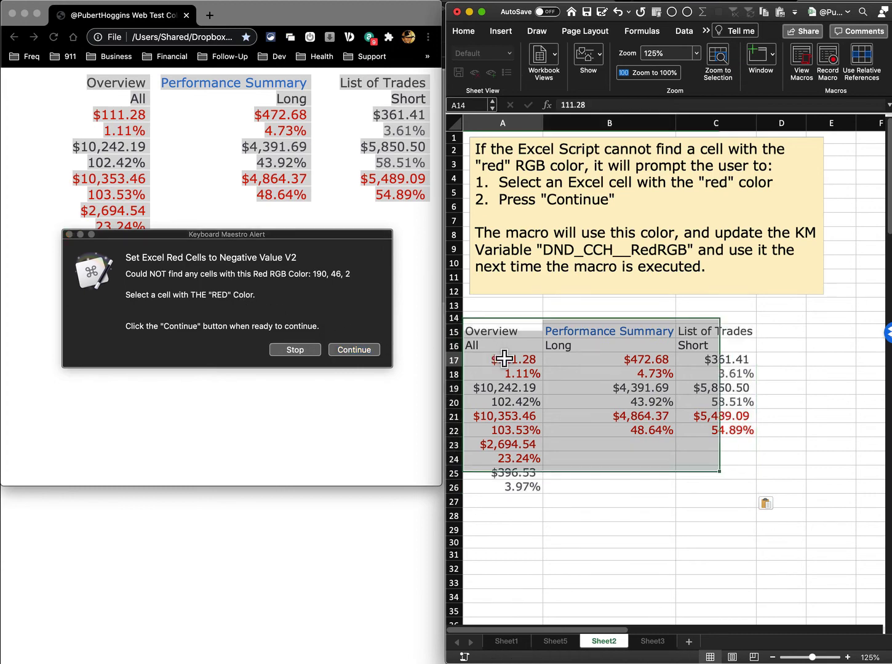
Use cell A17 as the macro's red color sample and continue the run, and highlight the KM Variable "DND_CCH__RedRGB" in the note
{"action": "left_click", "coordinate": [505, 360]}
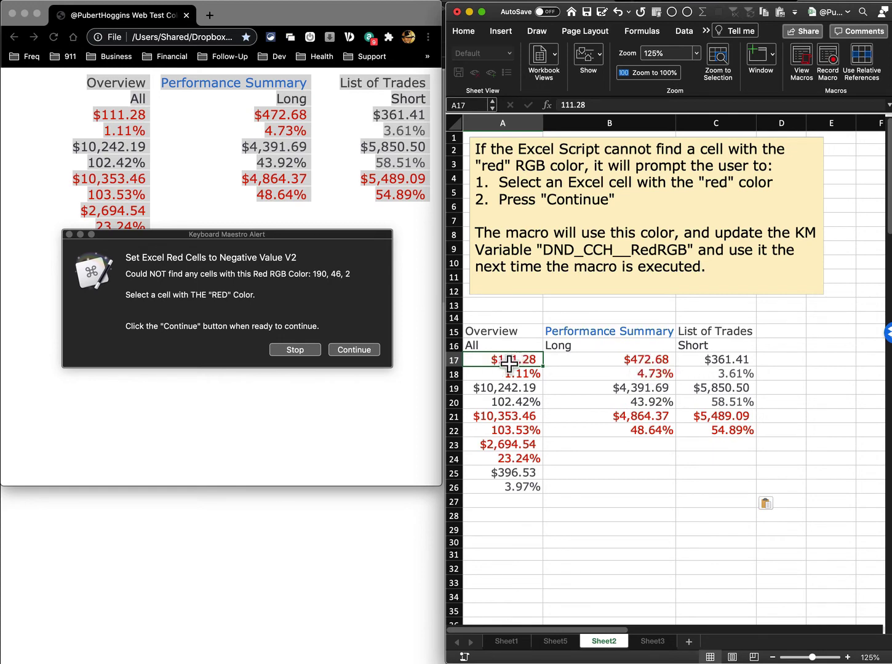
{"action": "left_click", "coordinate": [359, 349]}
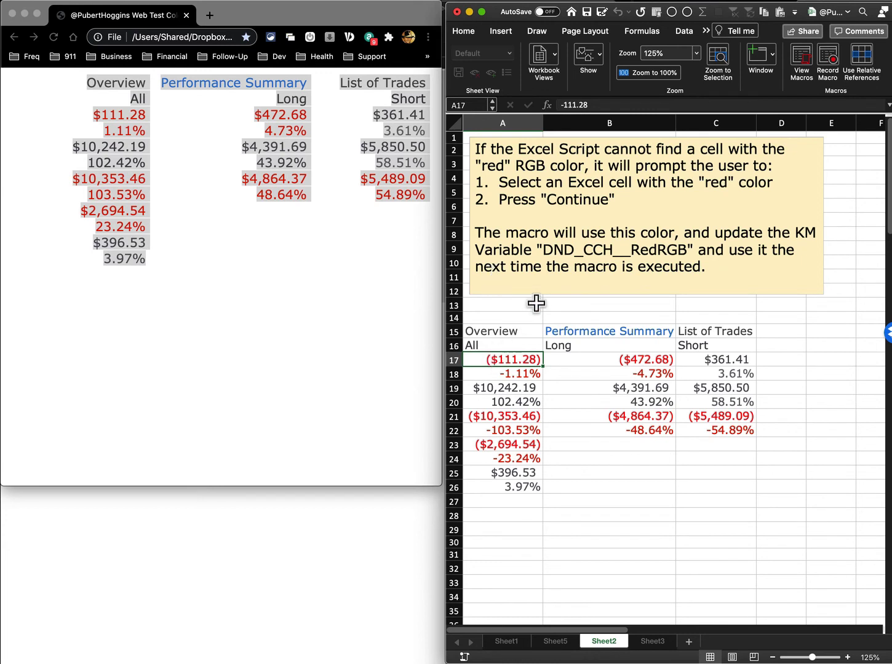
{"action": "left_click_drag", "start_coordinate": [794, 228], "coordinate": [685, 252]}
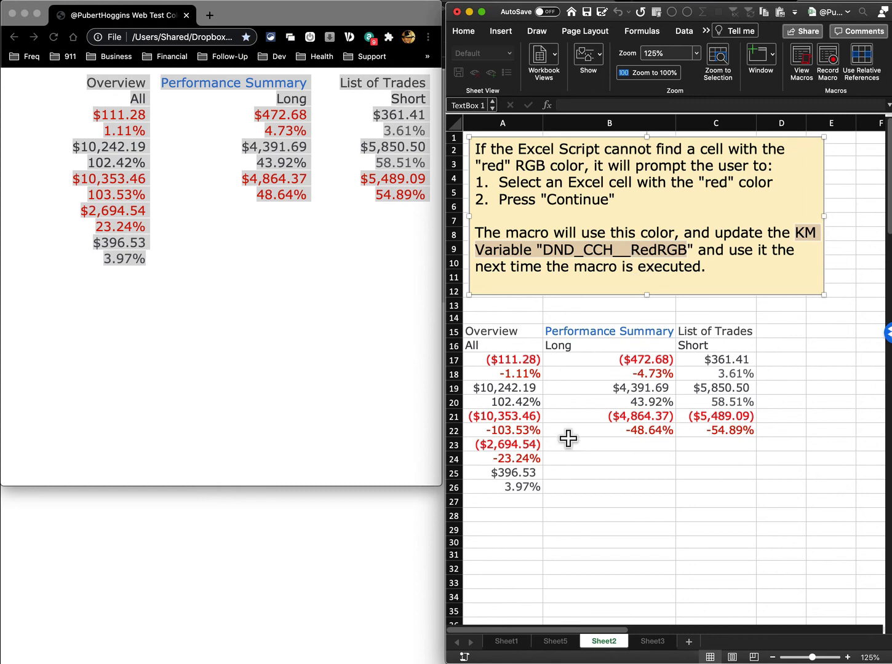
Run the copy macro again on the whole web table with cell A28 as the paste target, and check the pasted value in A31
{"action": "left_click", "coordinate": [521, 516]}
{"action": "scroll", "coordinate": [522, 516], "scroll_direction": "down", "scroll_amount": 3}
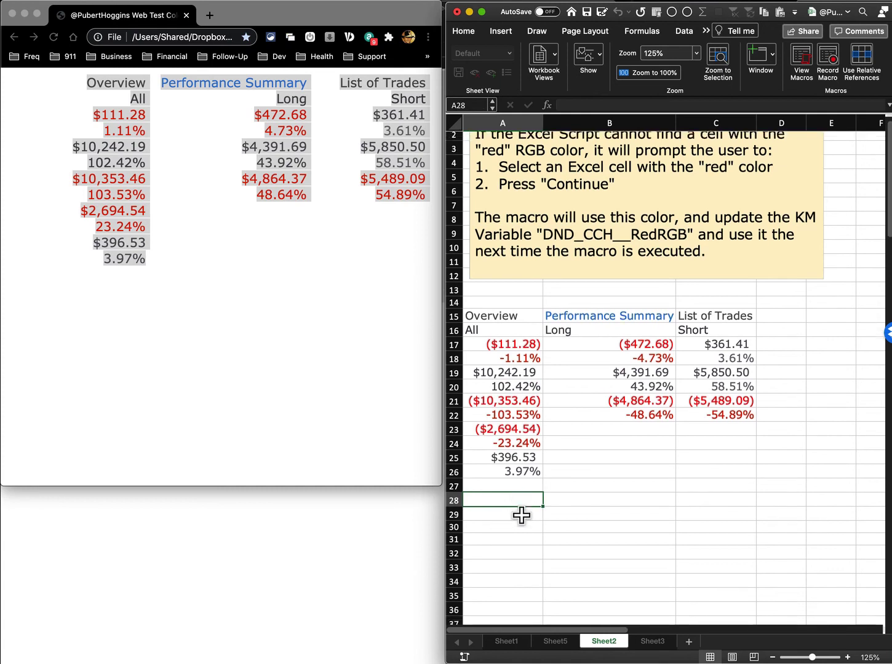
{"action": "scroll", "coordinate": [521, 516], "scroll_direction": "down", "scroll_amount": 5}
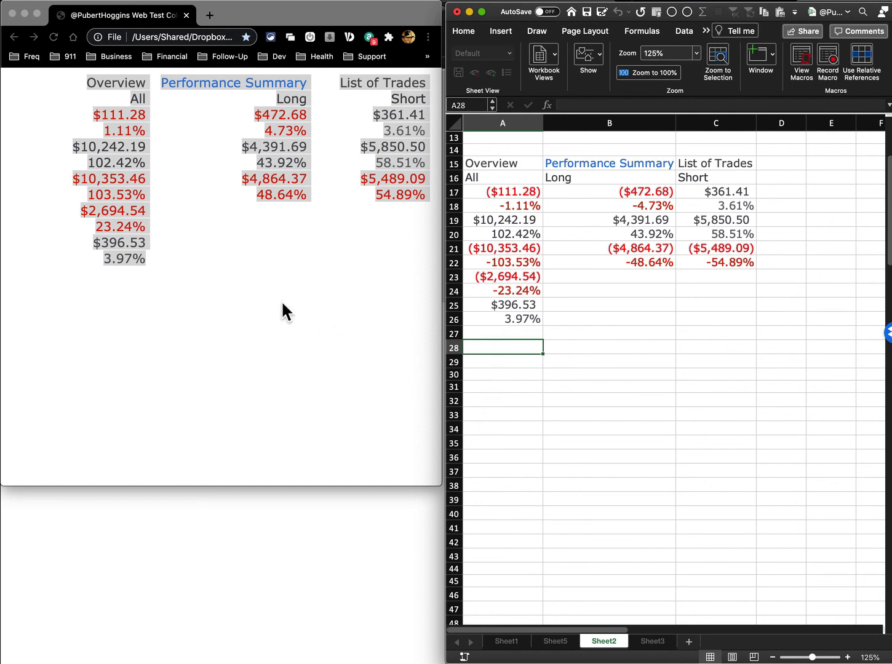
{"action": "left_click", "coordinate": [283, 304]}
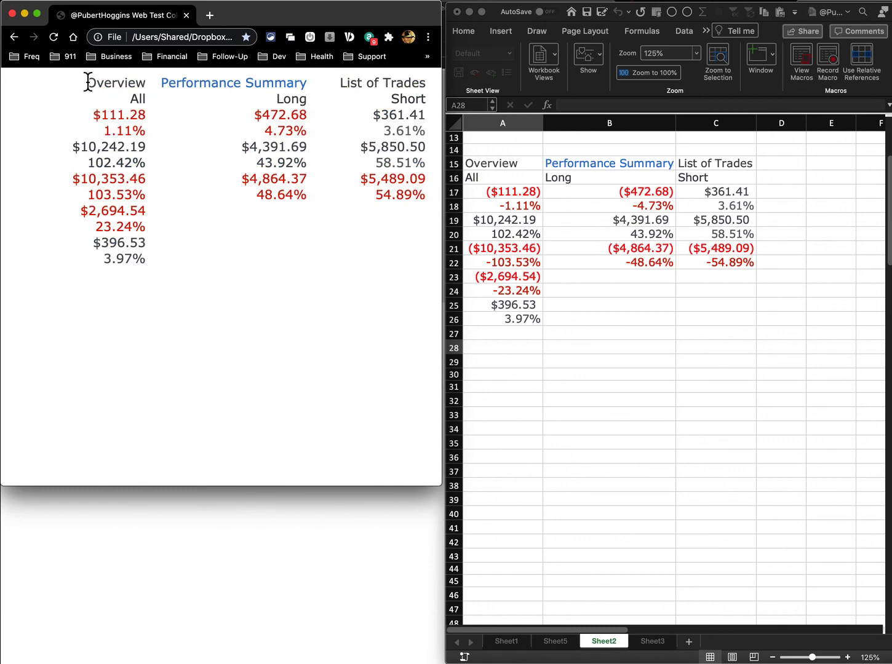
{"action": "left_click_drag", "start_coordinate": [88, 81], "coordinate": [198, 257]}
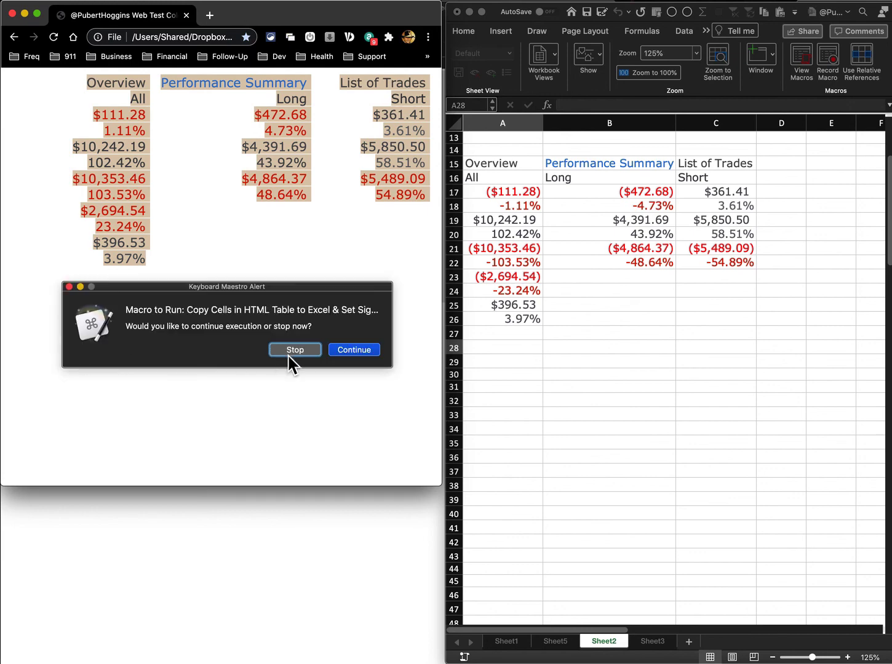
{"action": "left_click", "coordinate": [354, 350]}
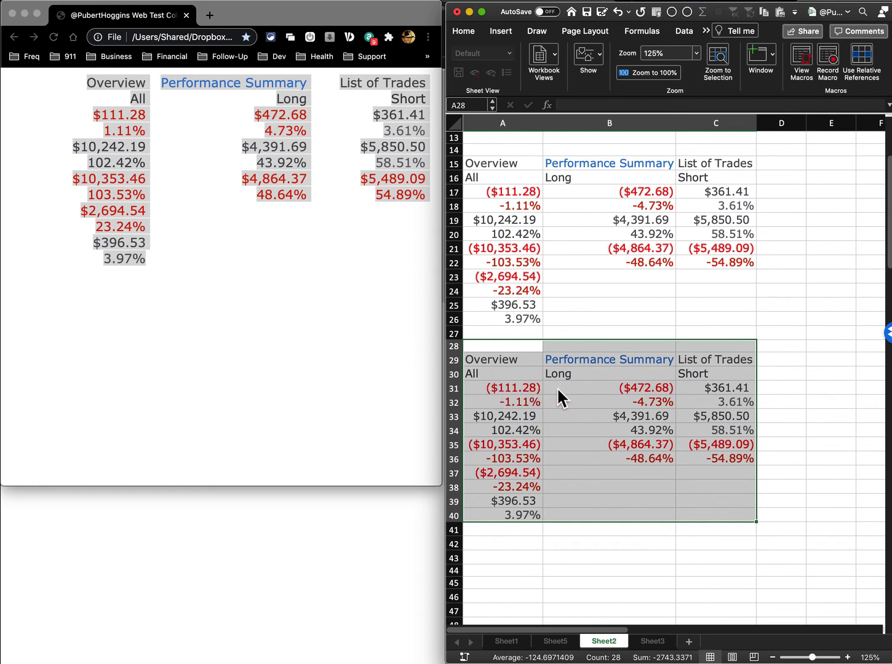
{"action": "left_click", "coordinate": [510, 393]}
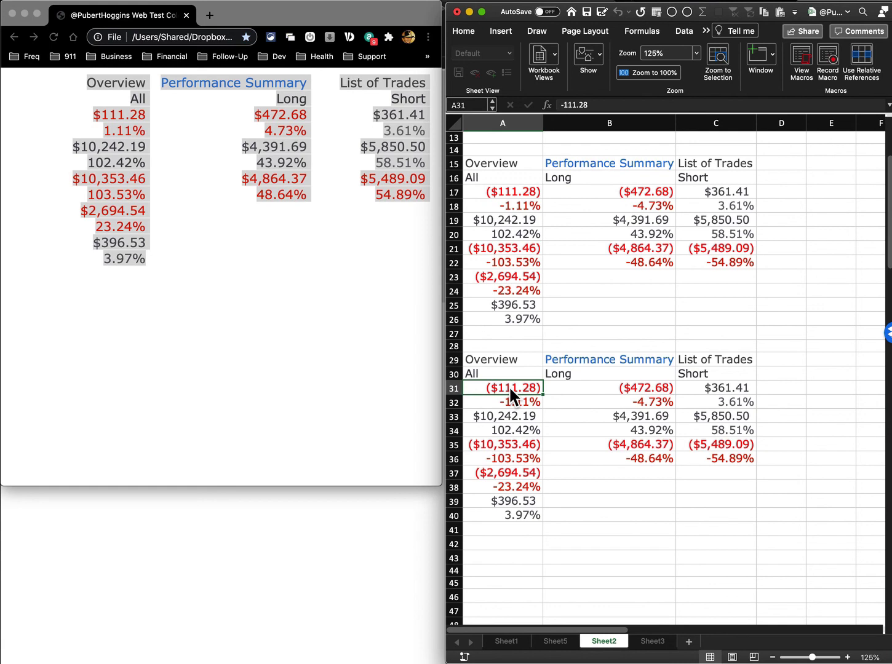